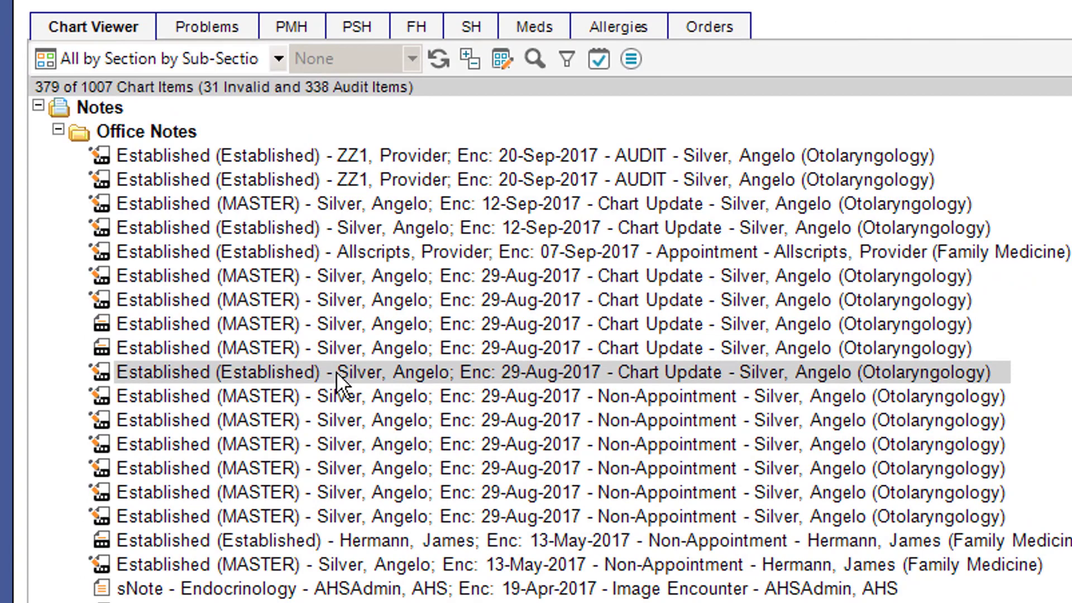
Right-click the 29-Aug-2017 Established Chart Update note in Chart Viewer to list its actions.
right_click(336, 371)
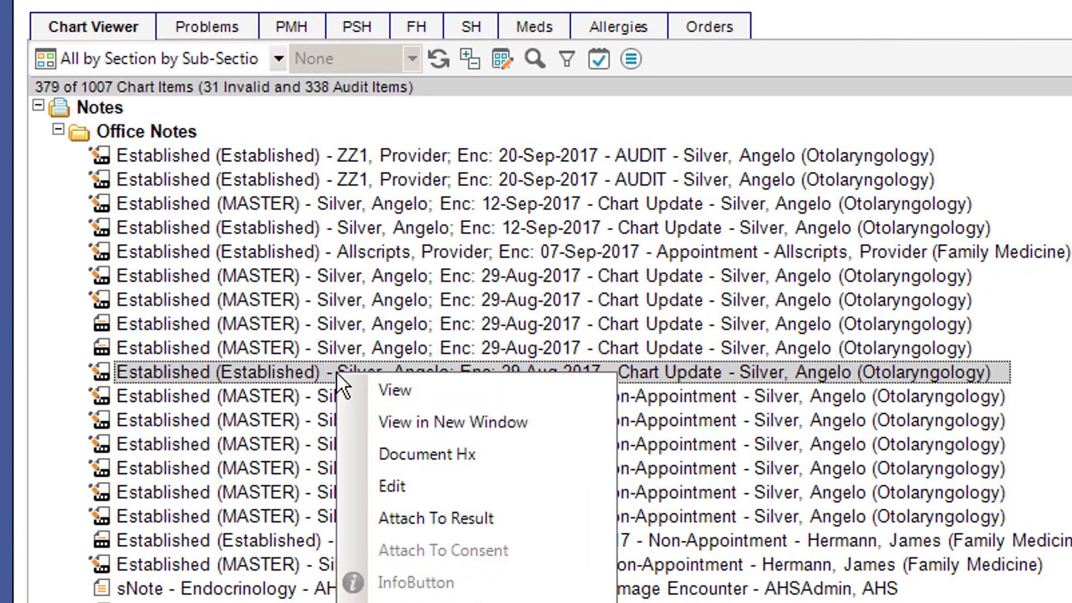
Open the 29-Aug-2017 note for editing and browse the Active Problems form options without adding any.
left_click(432, 477)
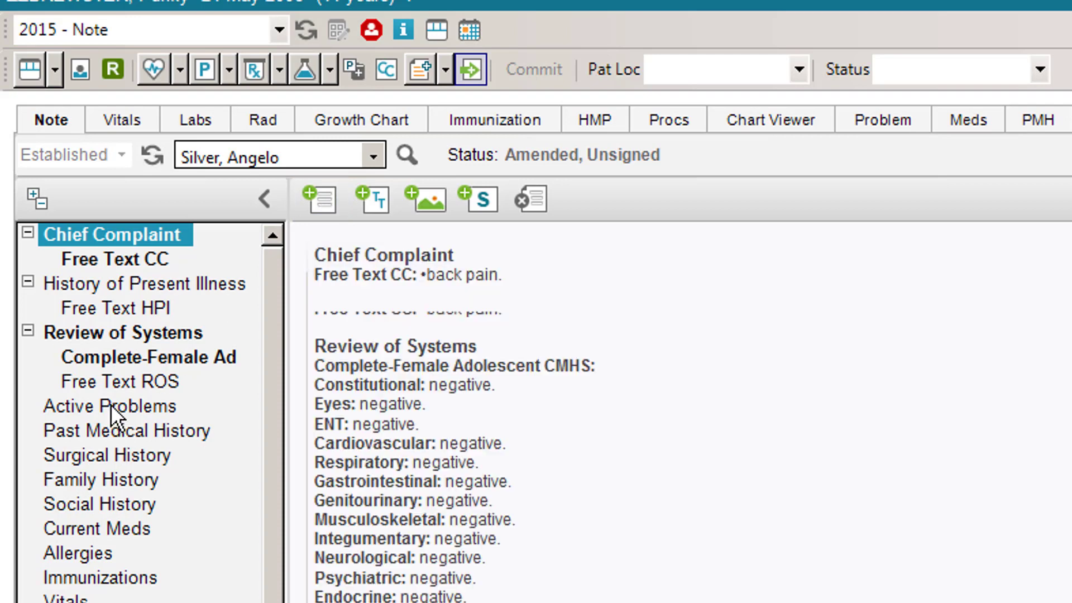
right_click(111, 406)
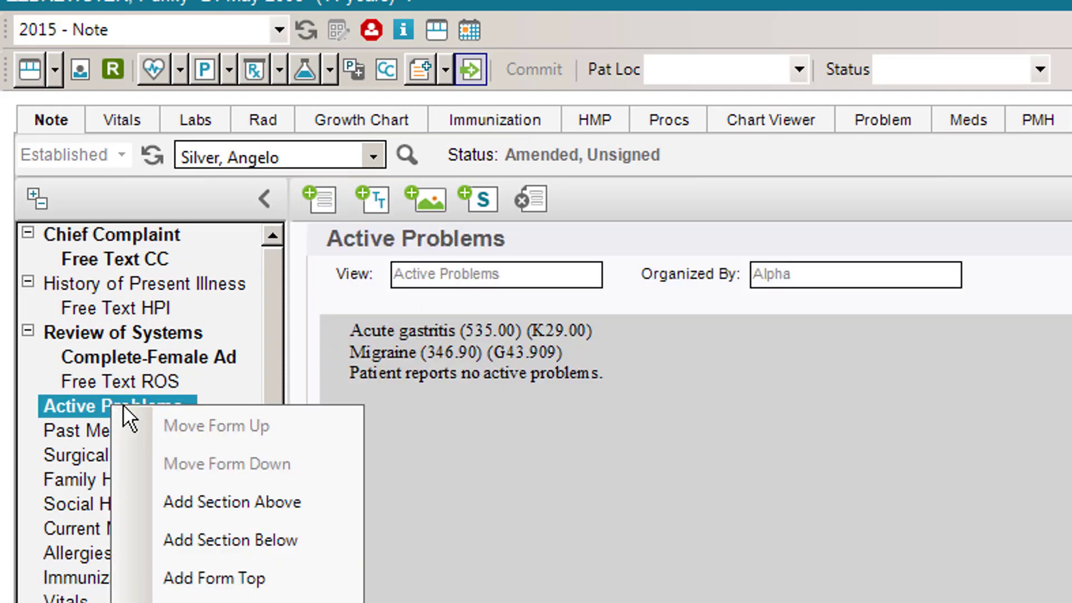
left_click(61, 407)
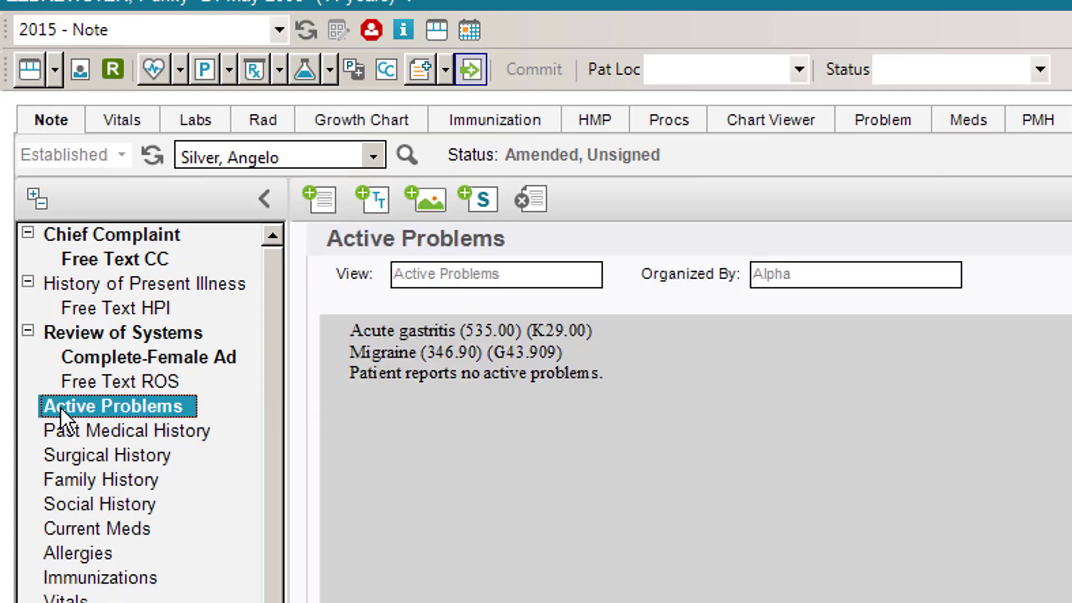
left_click(322, 199)
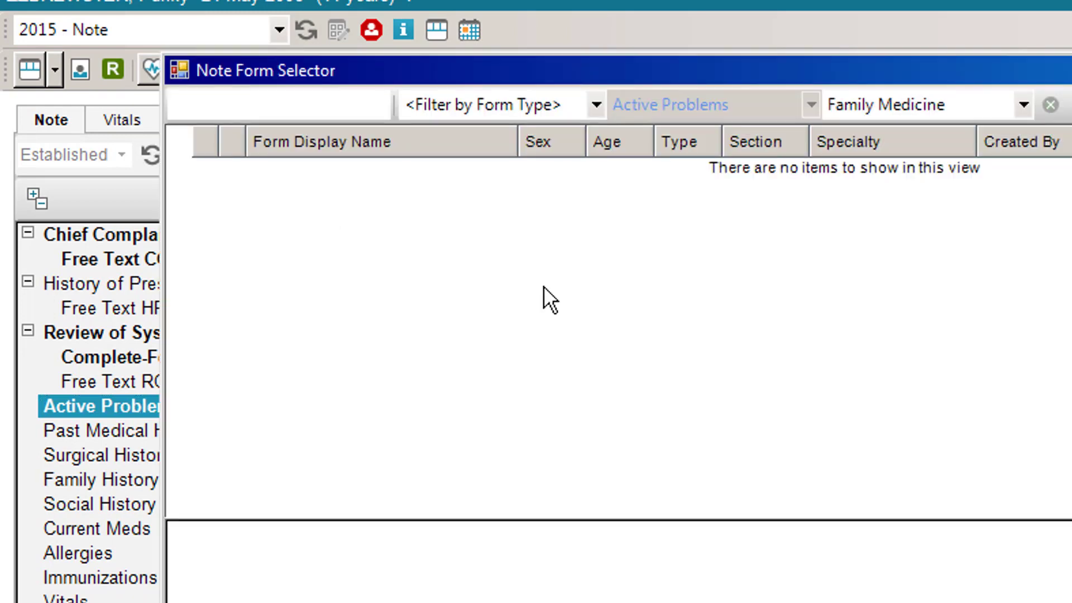
key("Escape")
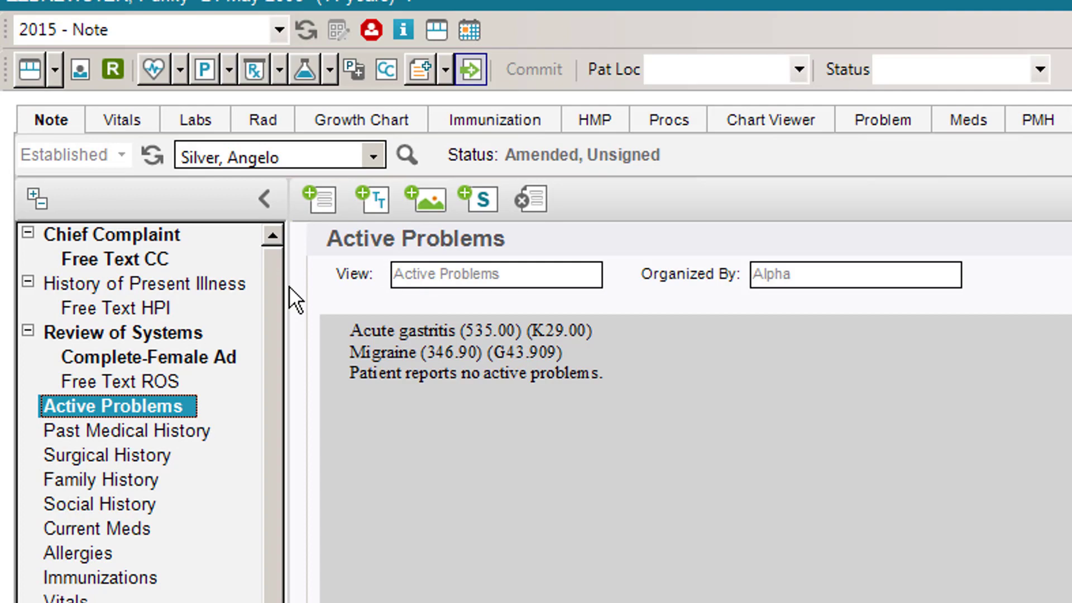
Add a text template atop Active Problems, leaving Specialty on No Specialty.
left_click(379, 191)
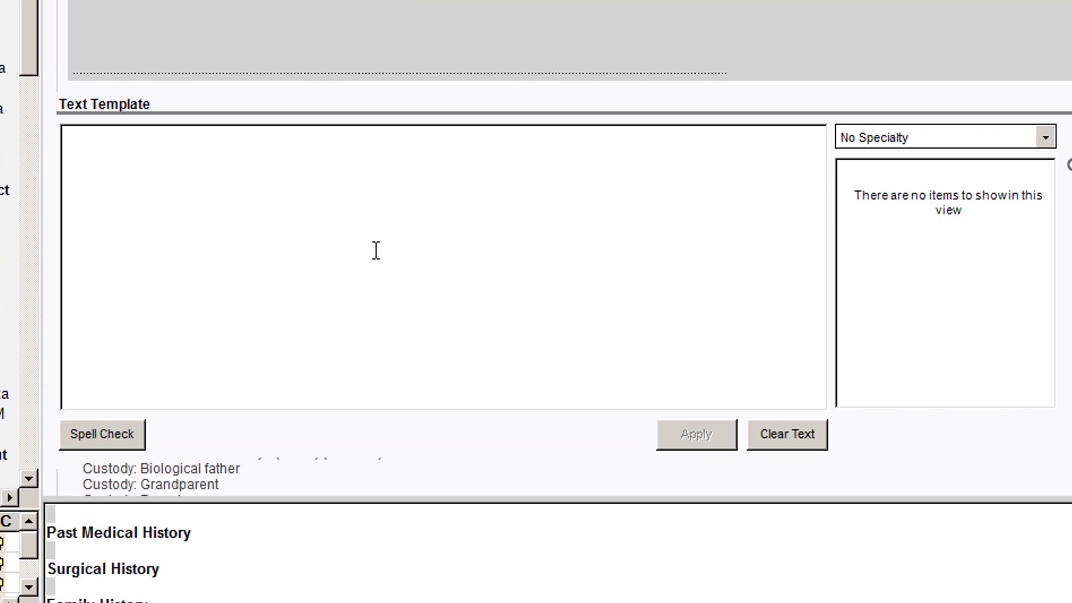
left_click(1045, 138)
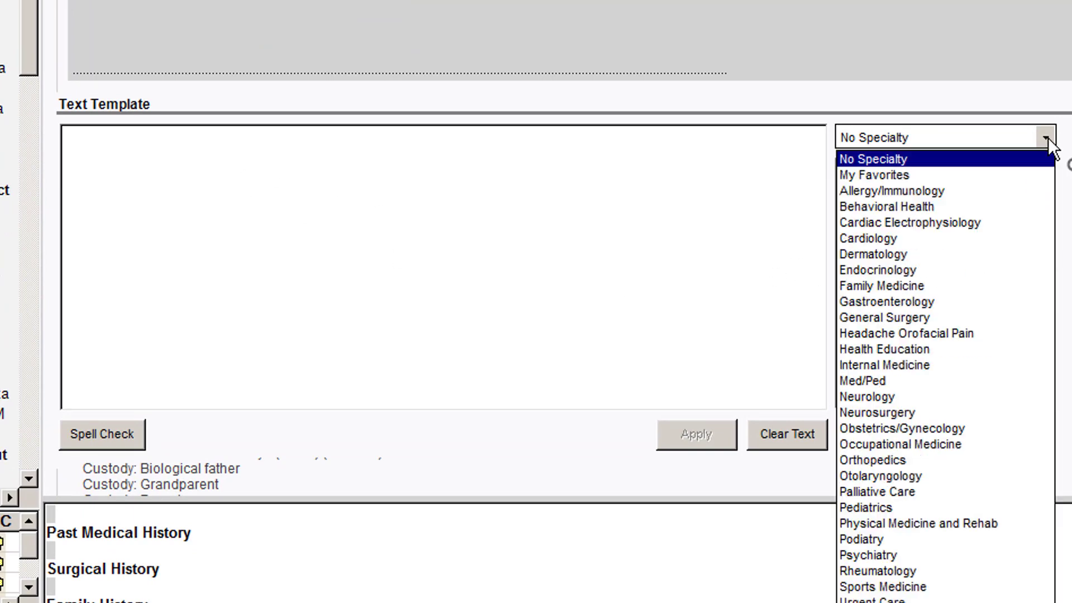
left_click(885, 158)
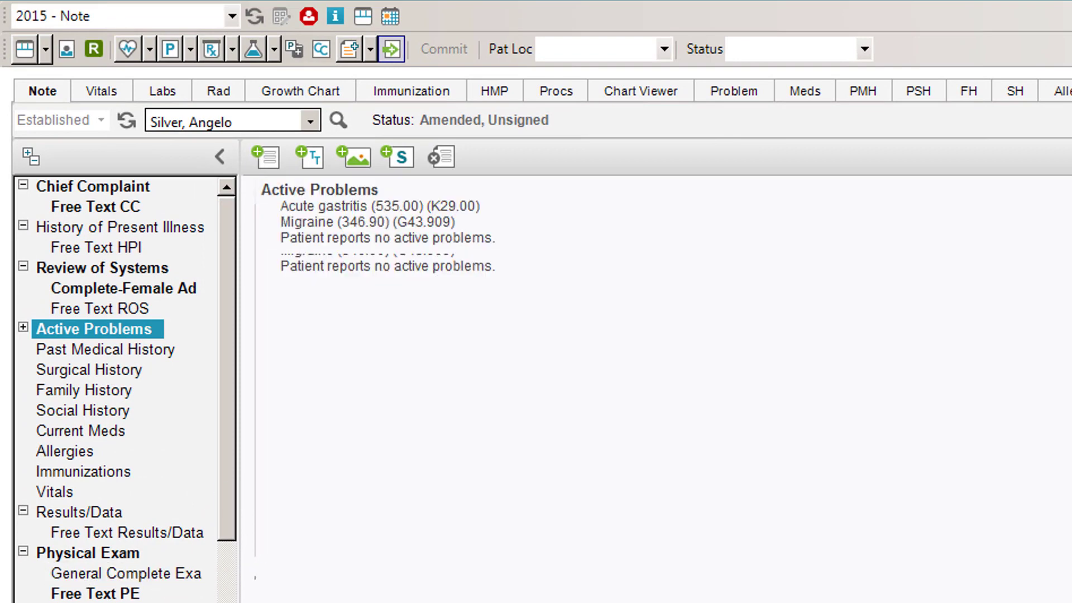
Insert the Ear Left illustration at the top of the Procedure section.
scroll(405, 391, "down", 5)
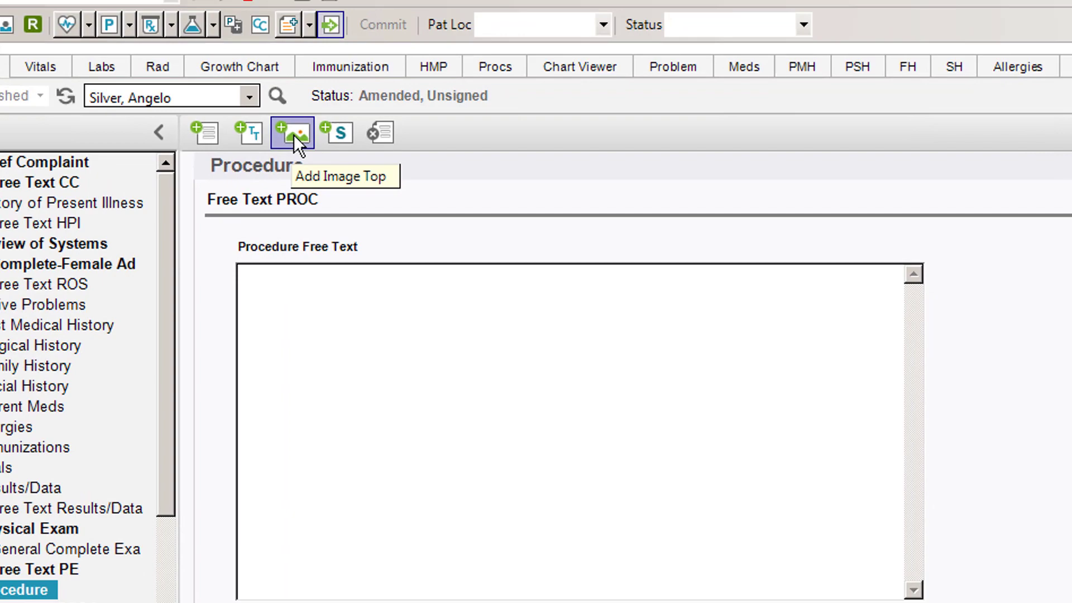
left_click(354, 159)
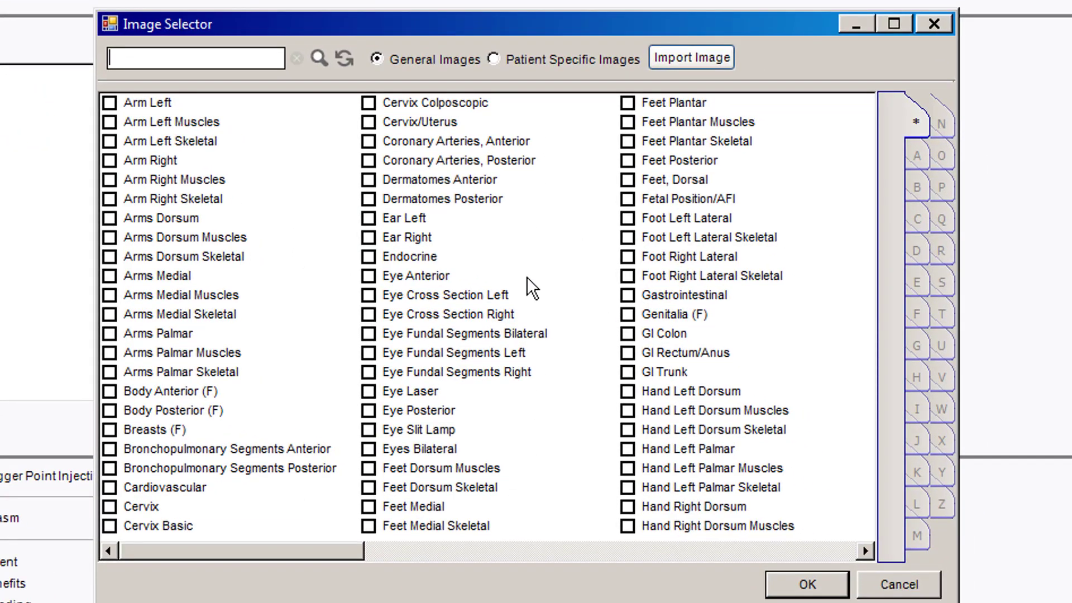
left_click(369, 218)
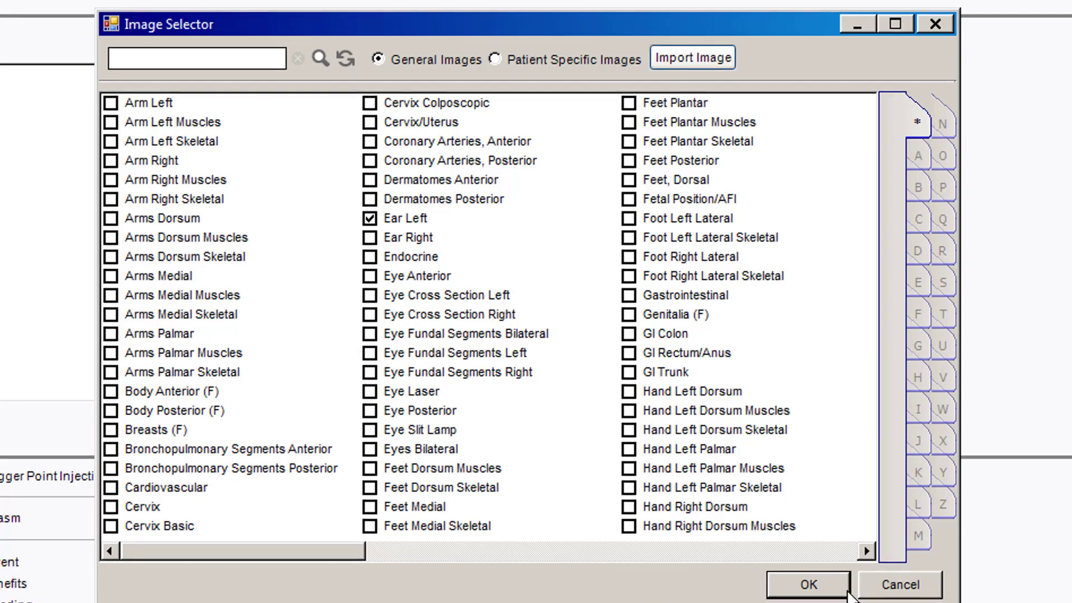
left_click(807, 584)
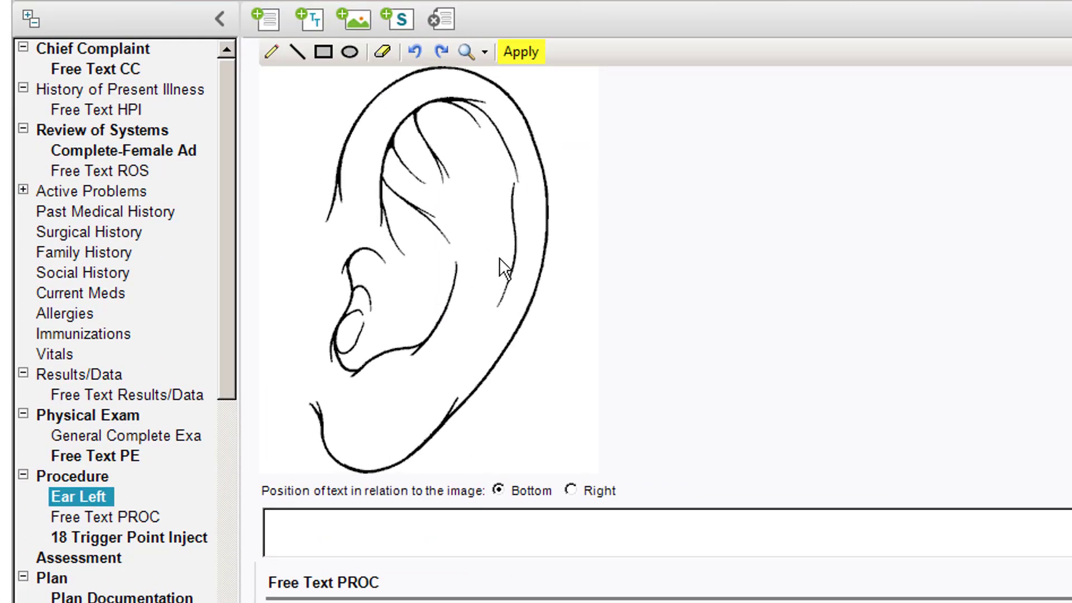
Sketch pencil marks on the ear, clear them, and delete the Ear Left form.
left_click(271, 52)
mouse_move(322, 116)
left_mouse_down()
mouse_move(527, 317)
mouse_move(330, 385)
left_mouse_up()
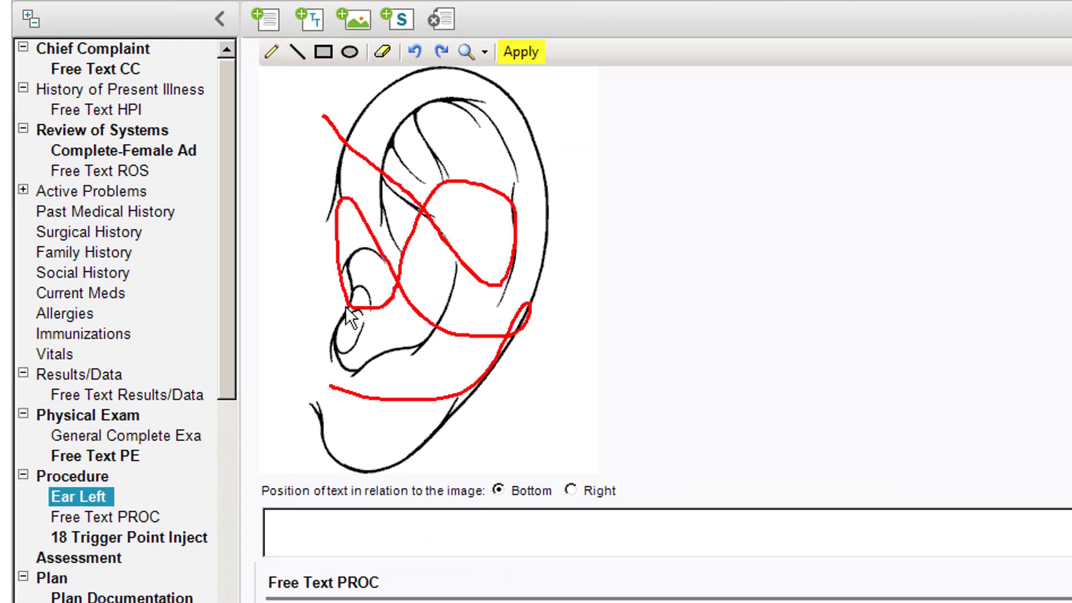
left_click(391, 53)
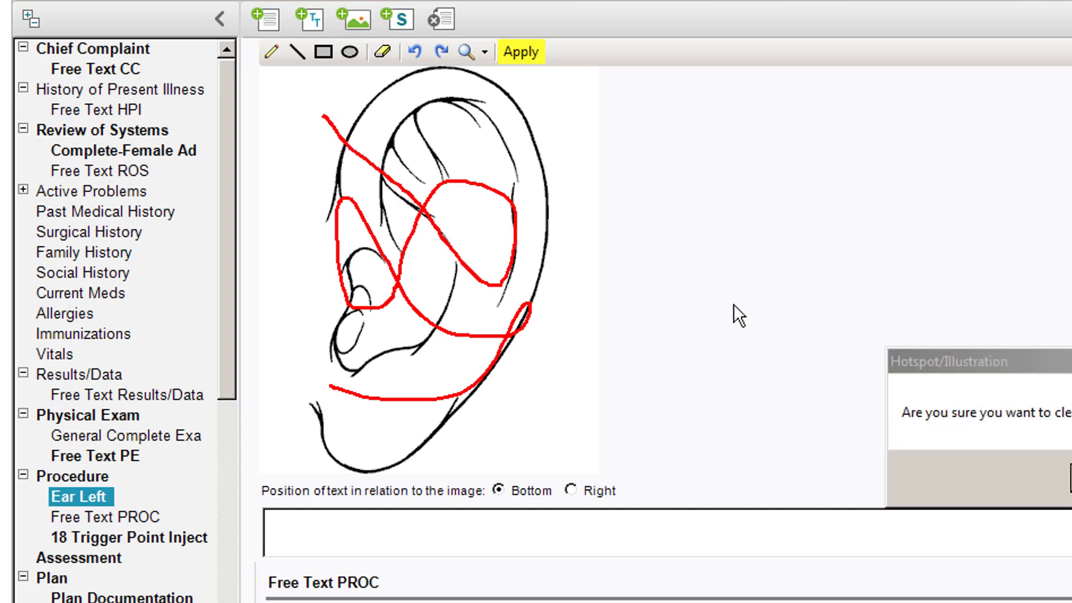
key("Return")
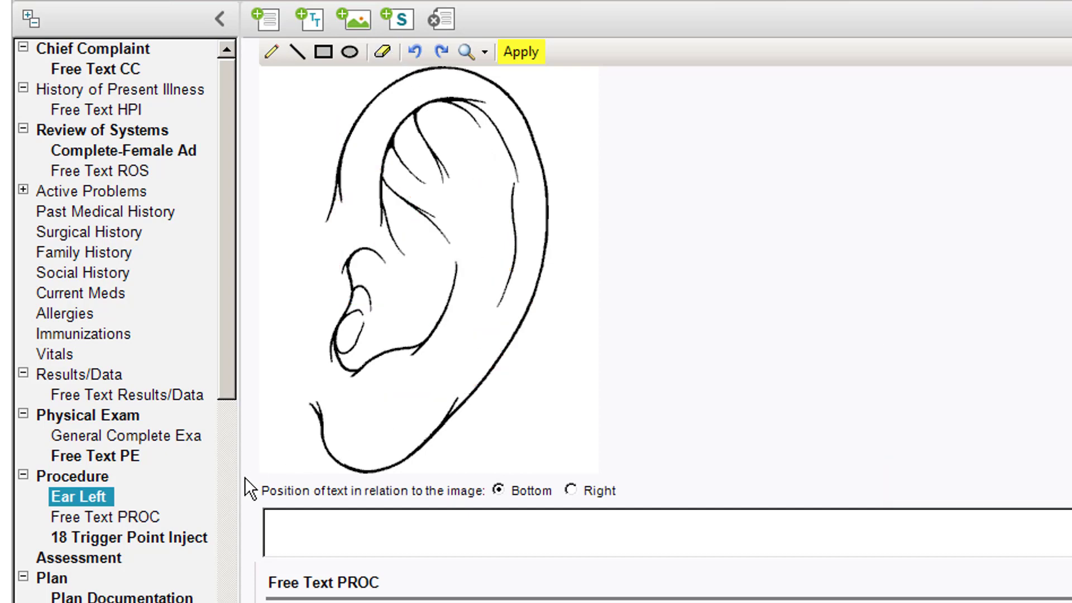
right_click(85, 495)
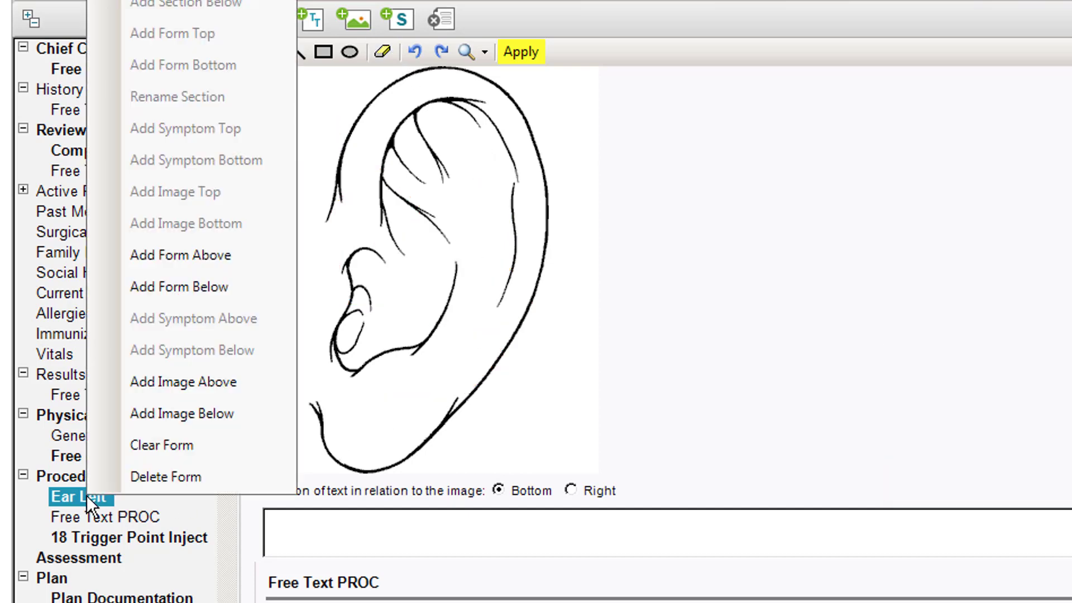
left_click(196, 475)
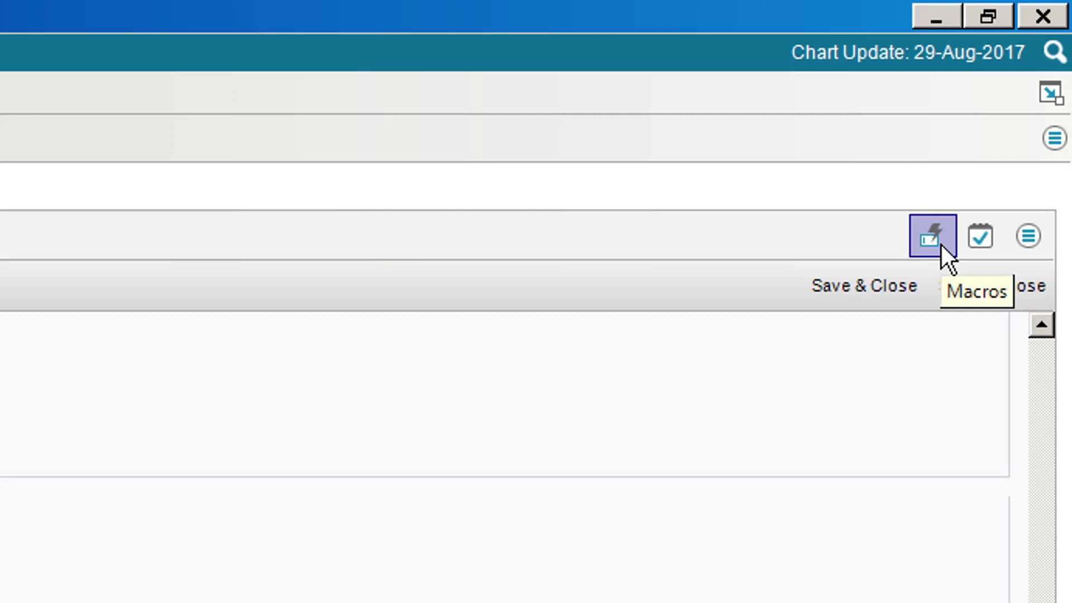
Open the note header Menu offering New Note, Sign, Recompile and Close this note.
left_click(1026, 237)
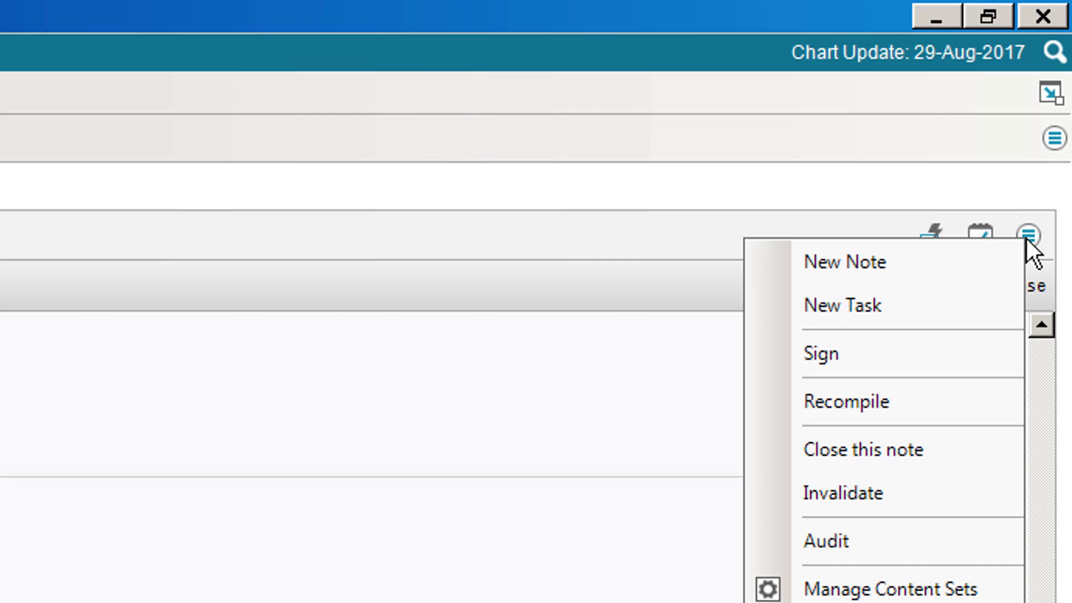
Close the menu, widen the Chart Viewer pane, and view its Problem, Meds and Orders tabs.
left_click(1026, 238)
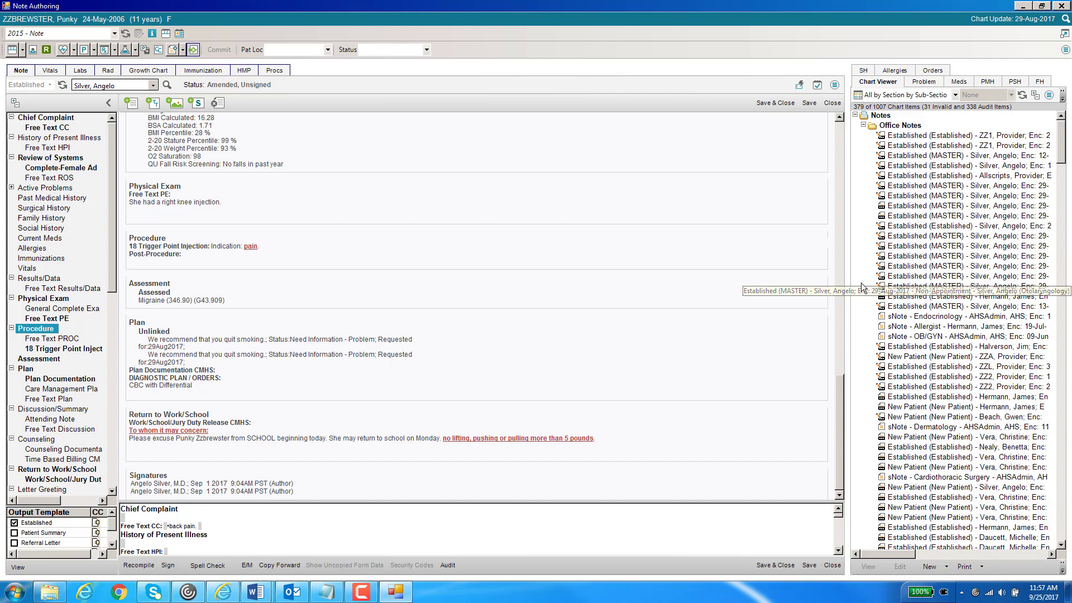
left_click_drag(847, 277, 602, 302)
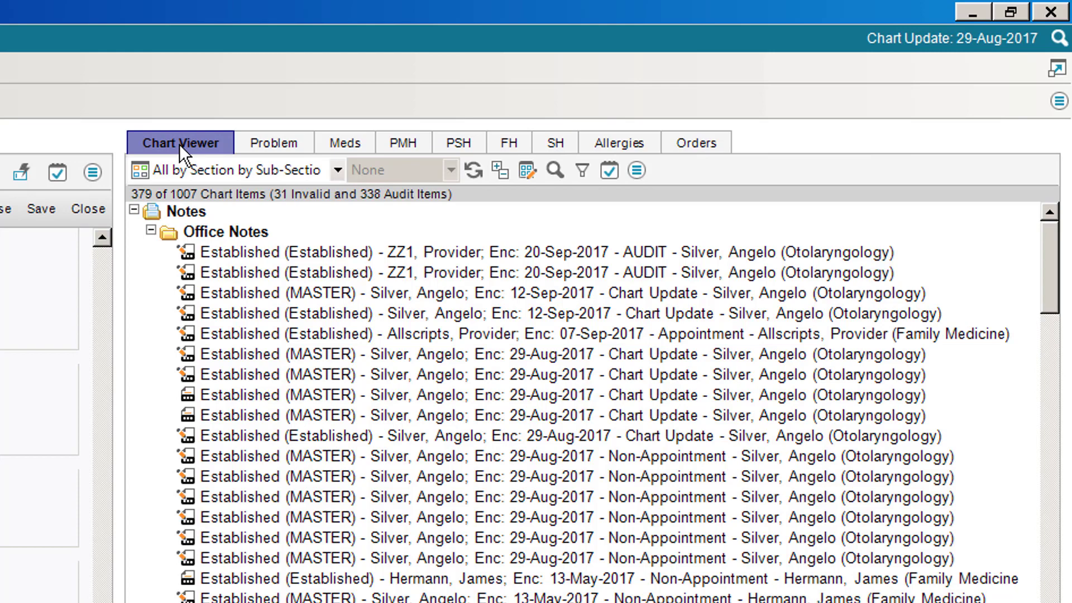
left_click(263, 141)
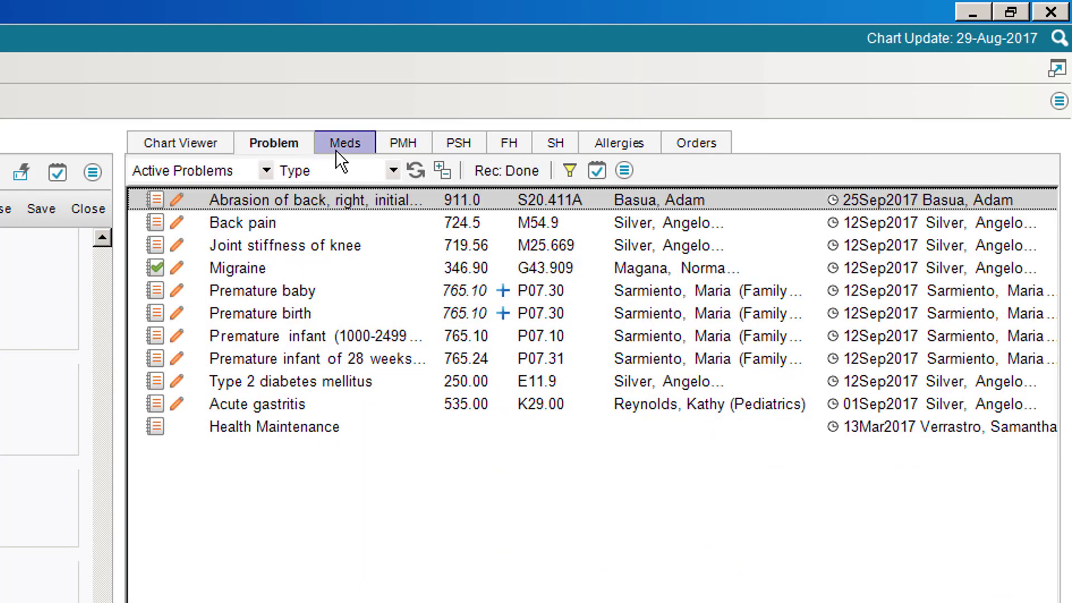
left_click(337, 145)
left_click(693, 143)
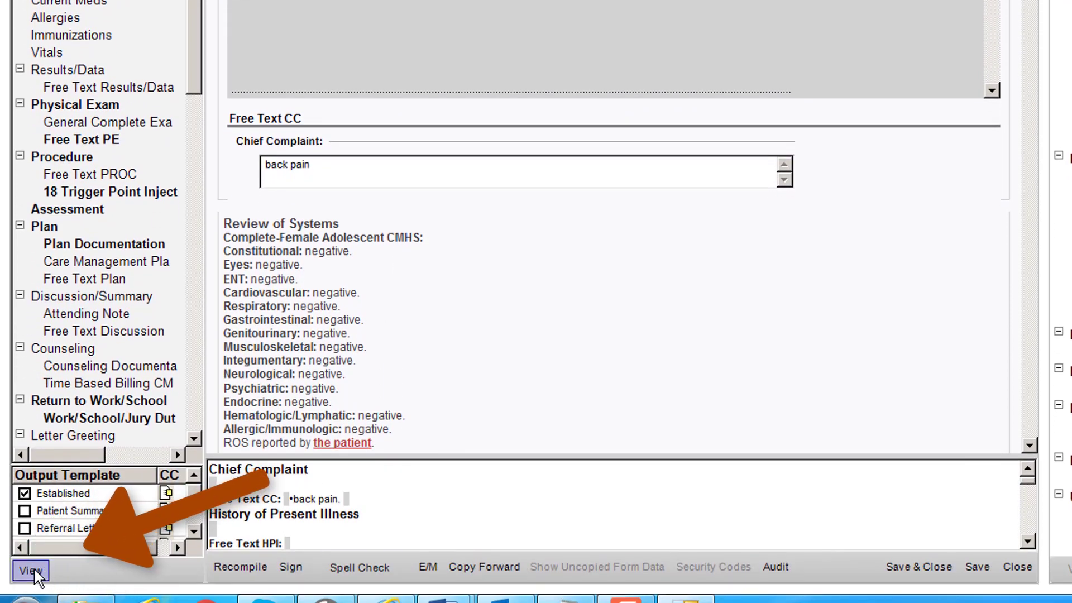
Switch the office note to full-page note view with the View button.
left_click(31, 570)
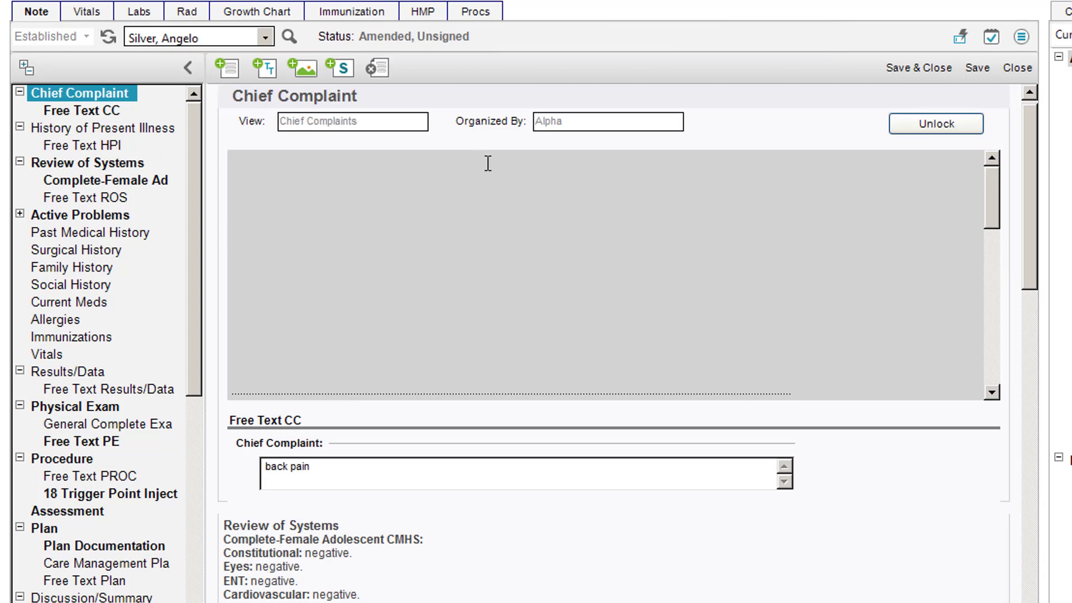
Unlock Chief Complaint, then toggle it, Review of Systems and Active Problems into edit and back.
left_click(352, 235)
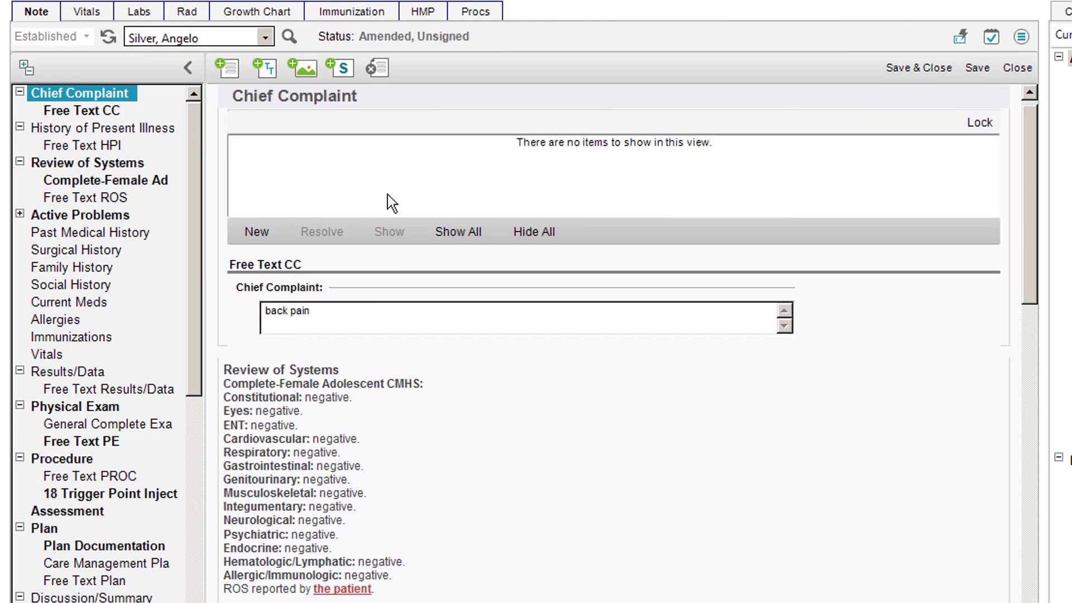
left_click(74, 93)
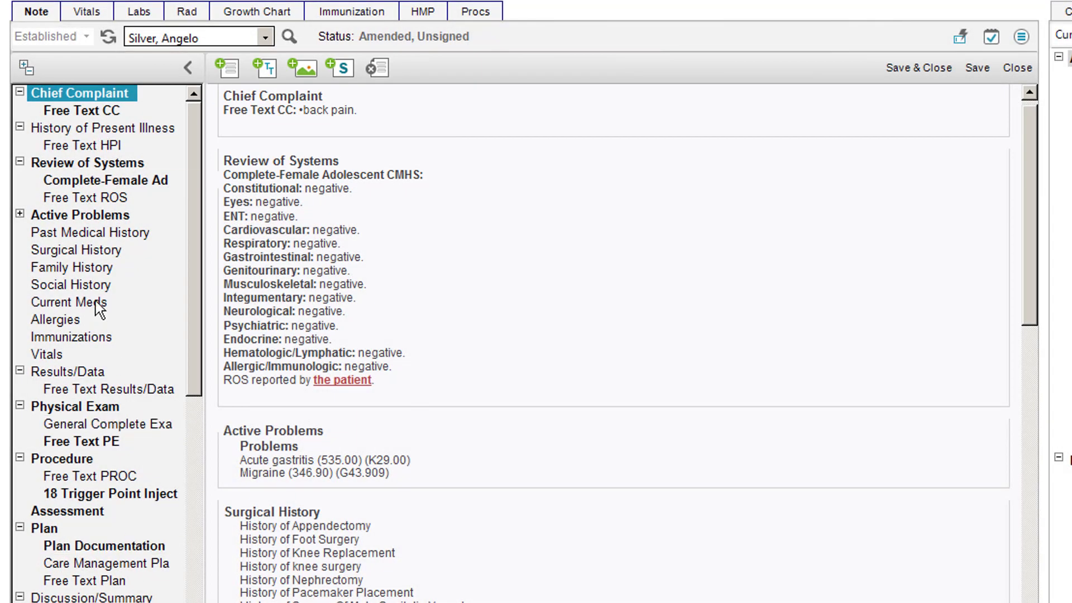
left_click(89, 162)
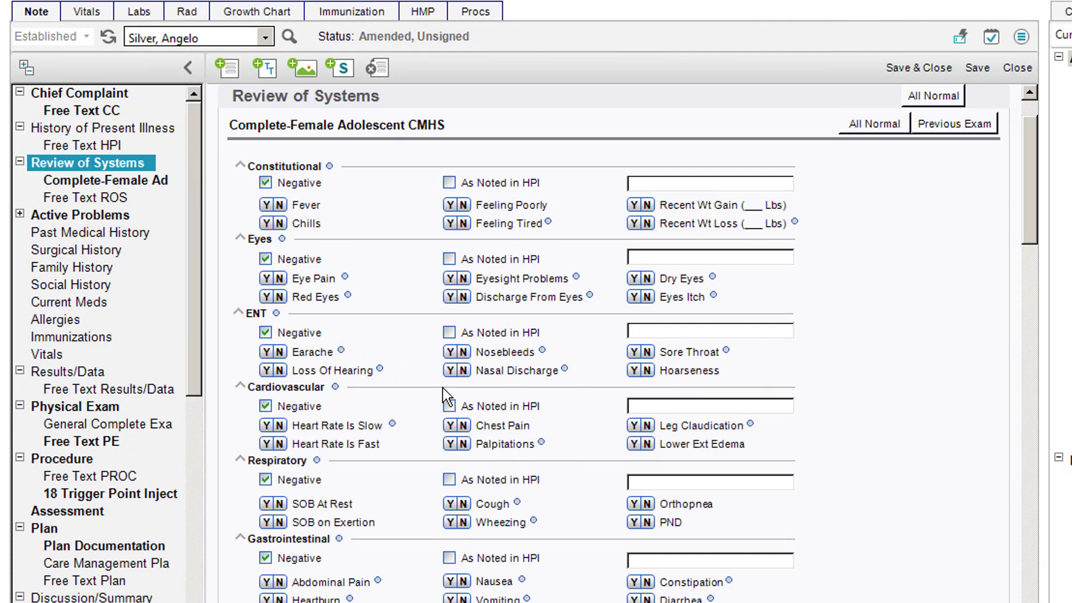
left_click(120, 167)
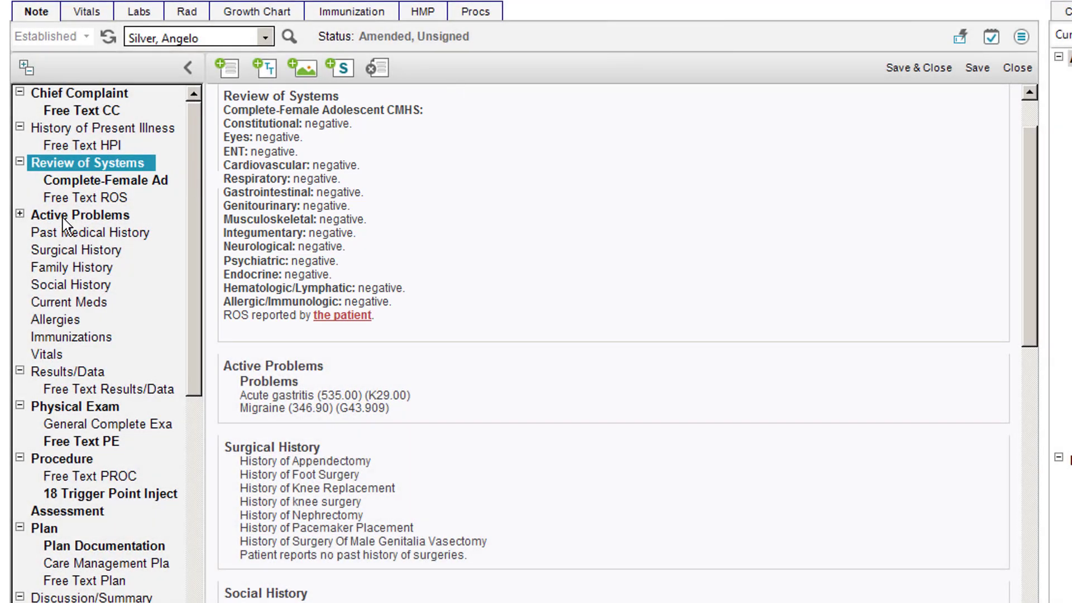
left_click(79, 216)
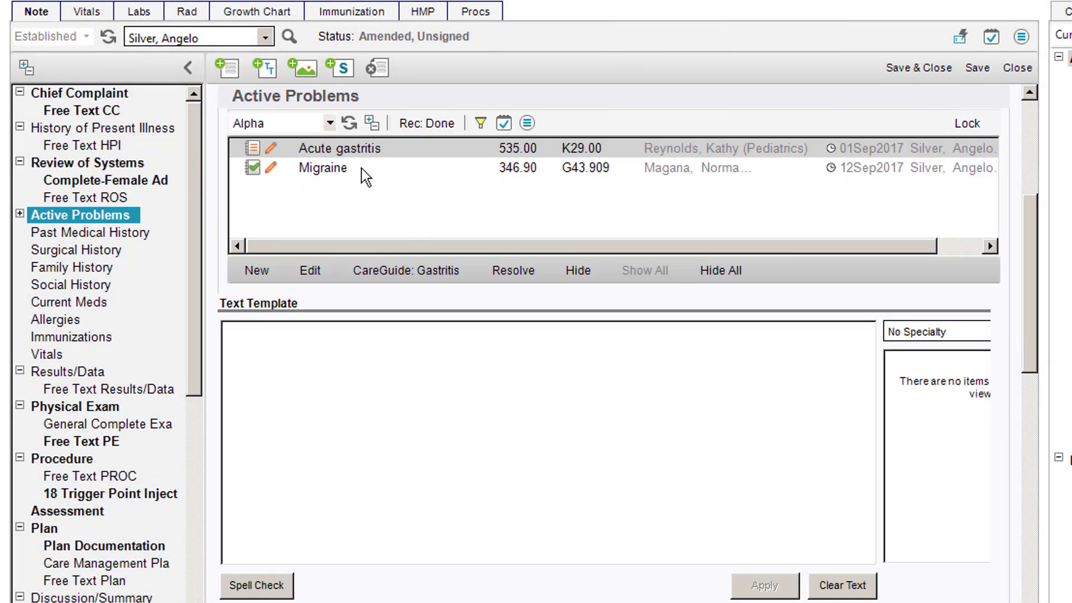
left_click(97, 216)
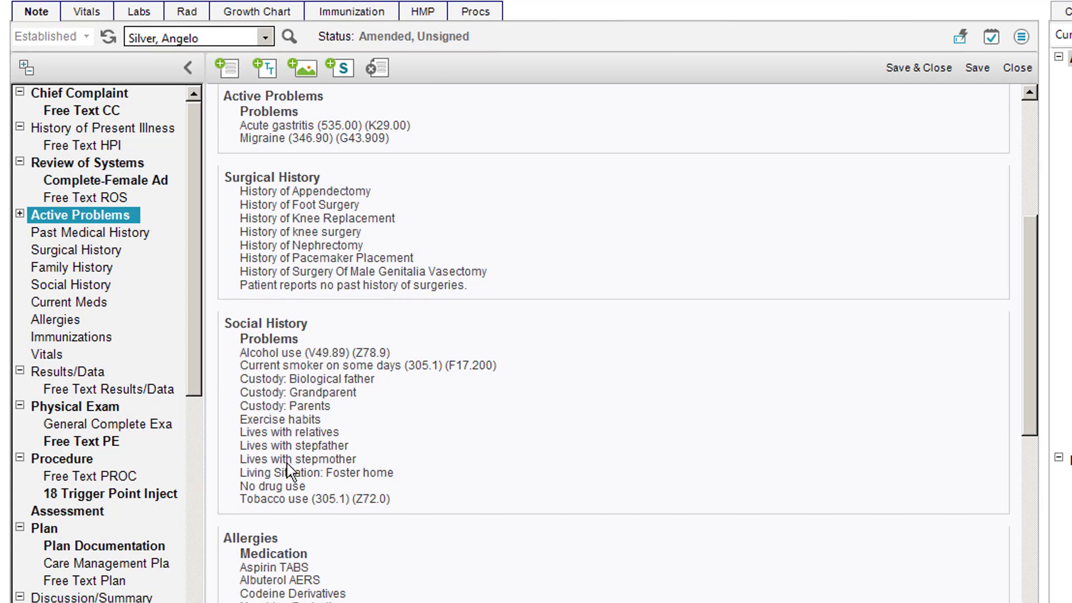
Toggle Past Medical, Surgical, Family, Social History and Current Meds into edit and back, then open Physical Exam.
left_click(78, 232)
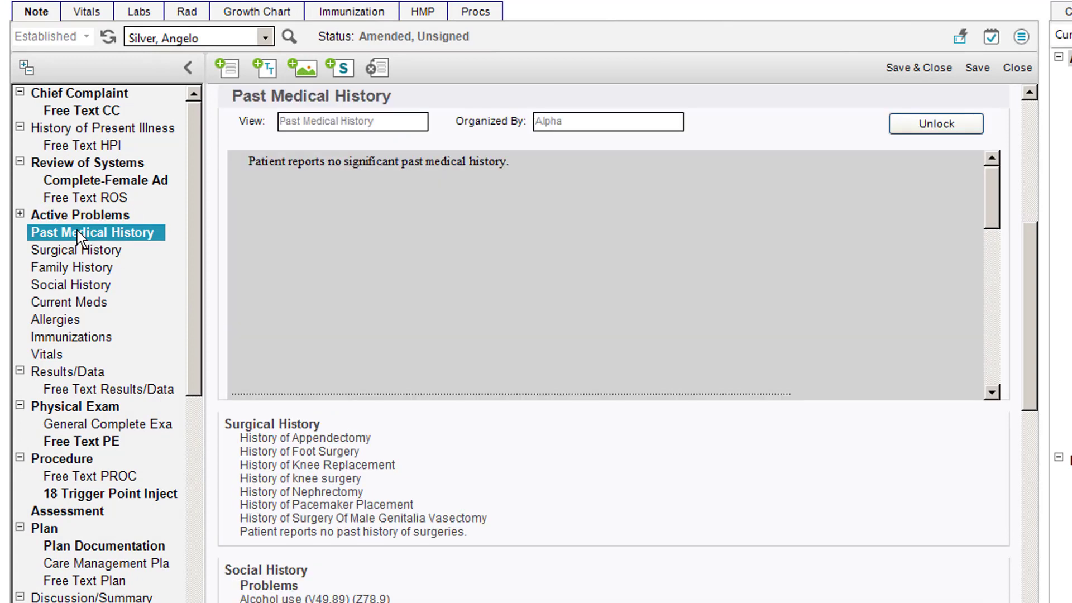
left_click(77, 230)
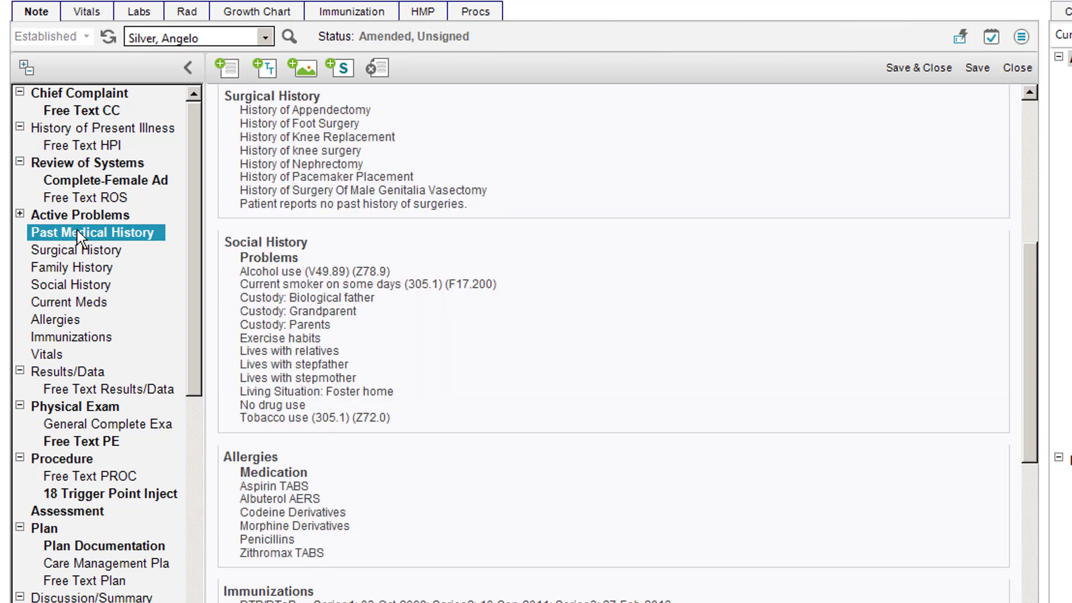
left_click(73, 252)
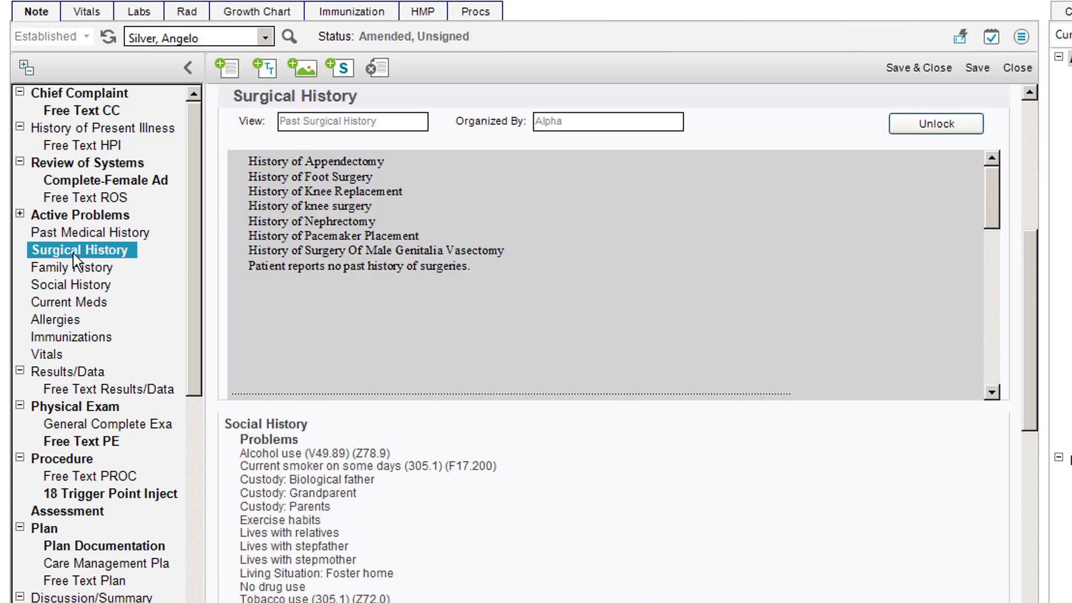
left_click(72, 253)
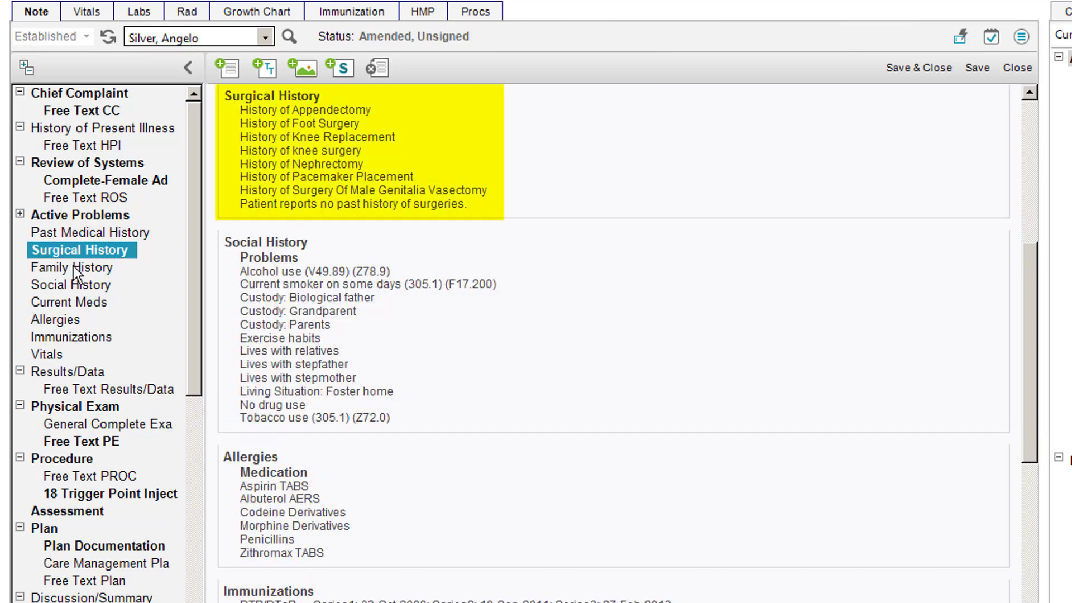
left_click(72, 266)
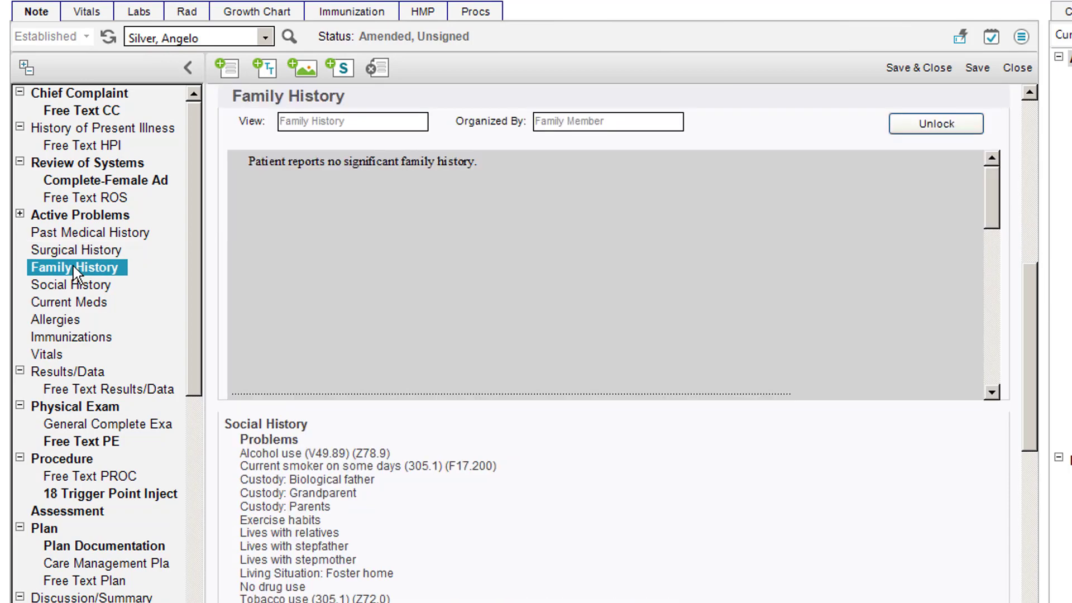
left_click(73, 266)
left_click(72, 286)
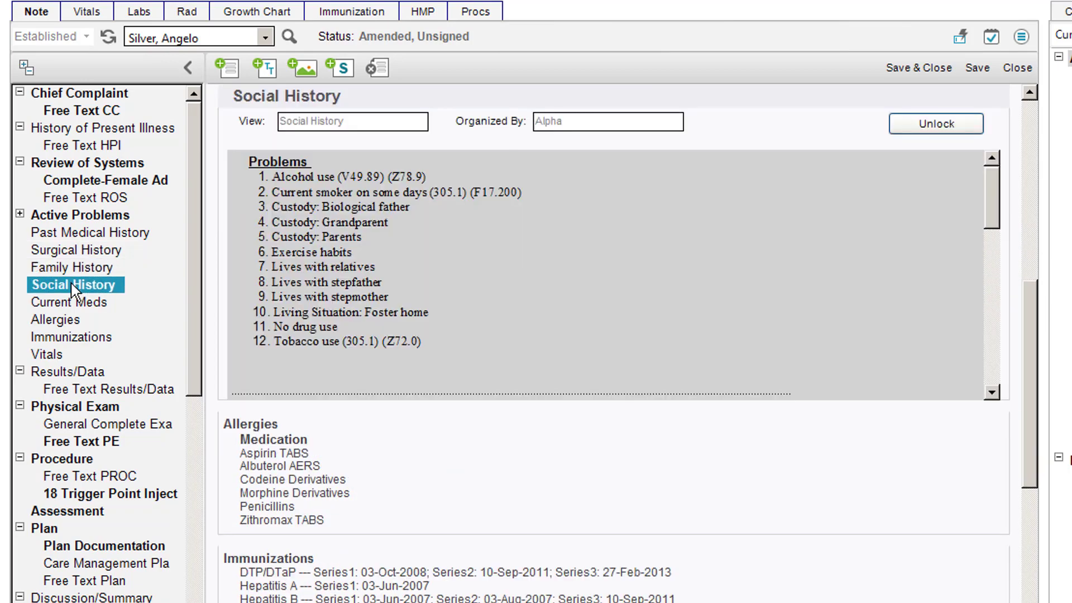
left_click(73, 286)
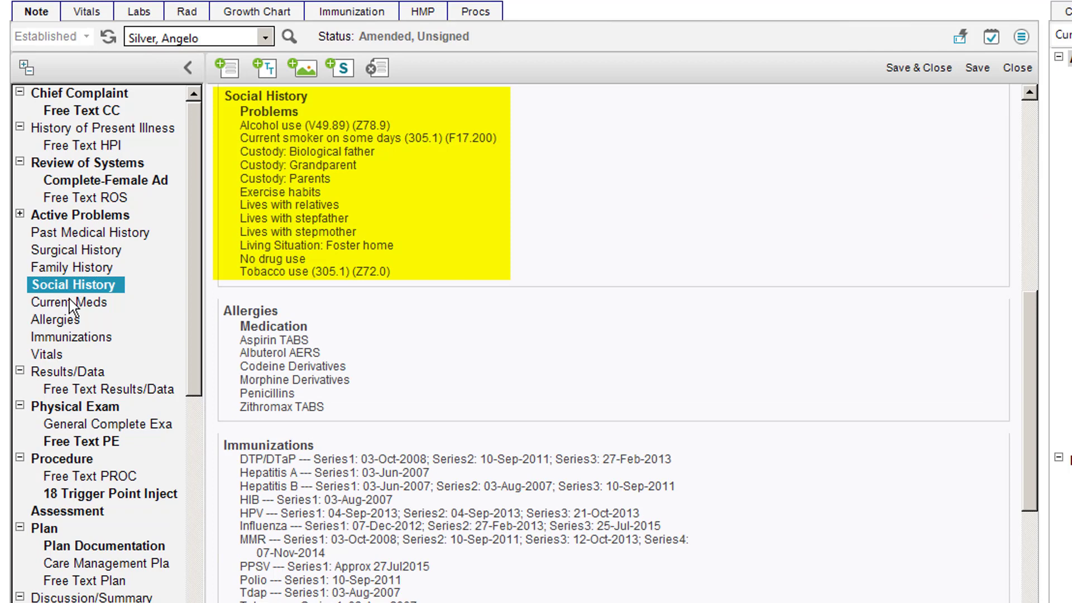
left_click(69, 301)
left_click(69, 300)
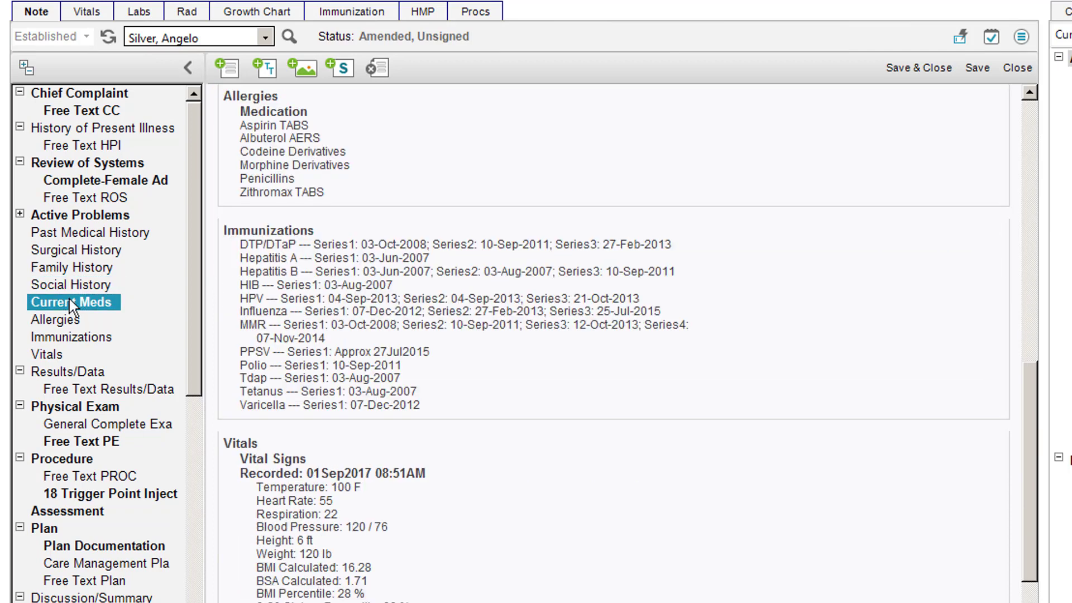
left_click(67, 408)
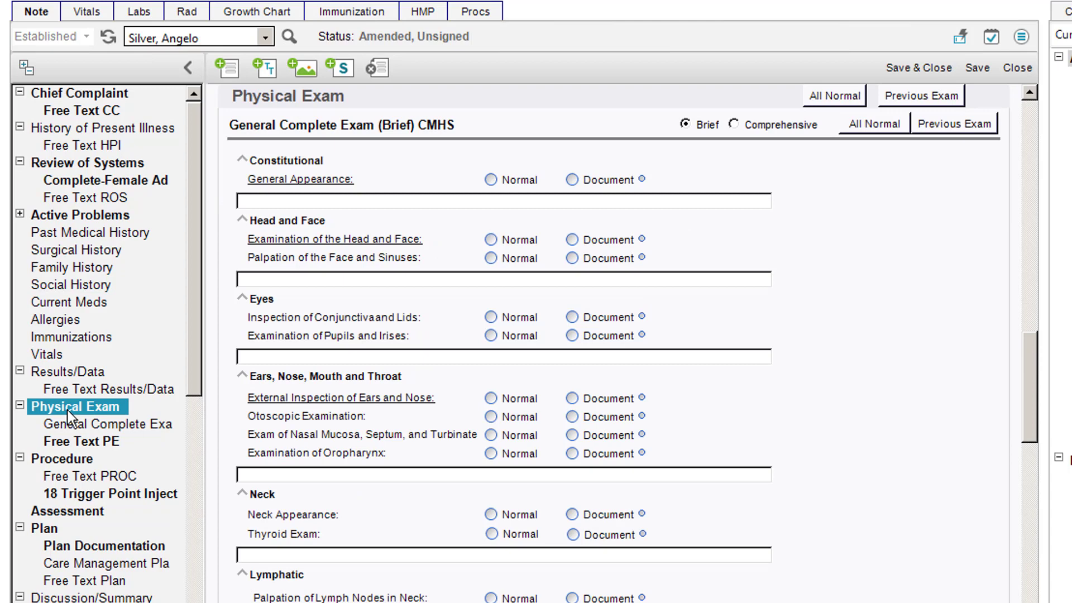
Return Physical Exam, Procedure, Plan and Return to Work/School to rendered note text.
left_click(67, 413)
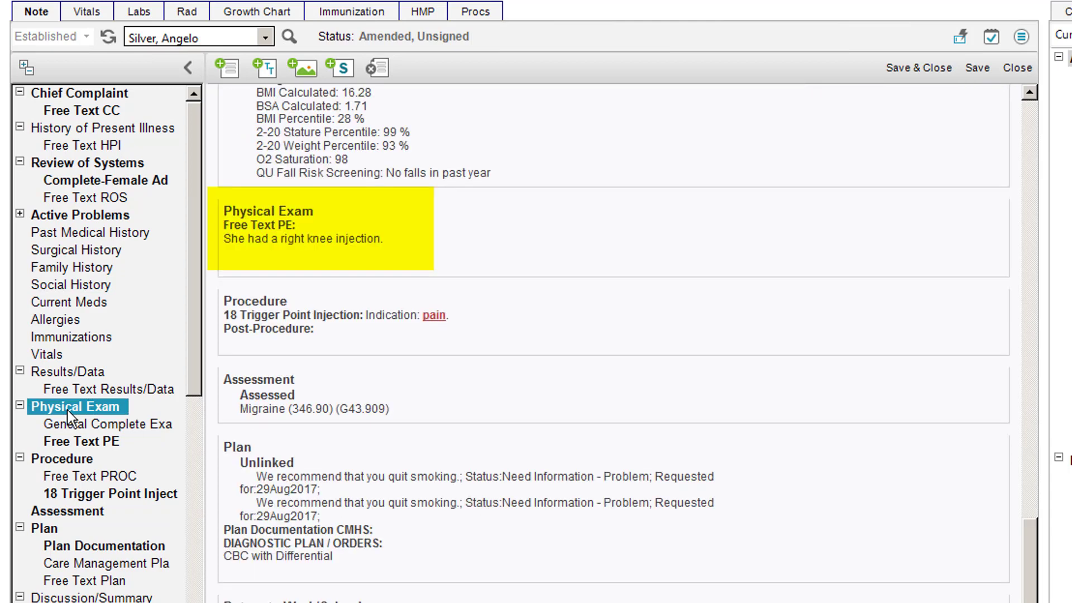
left_click(66, 459)
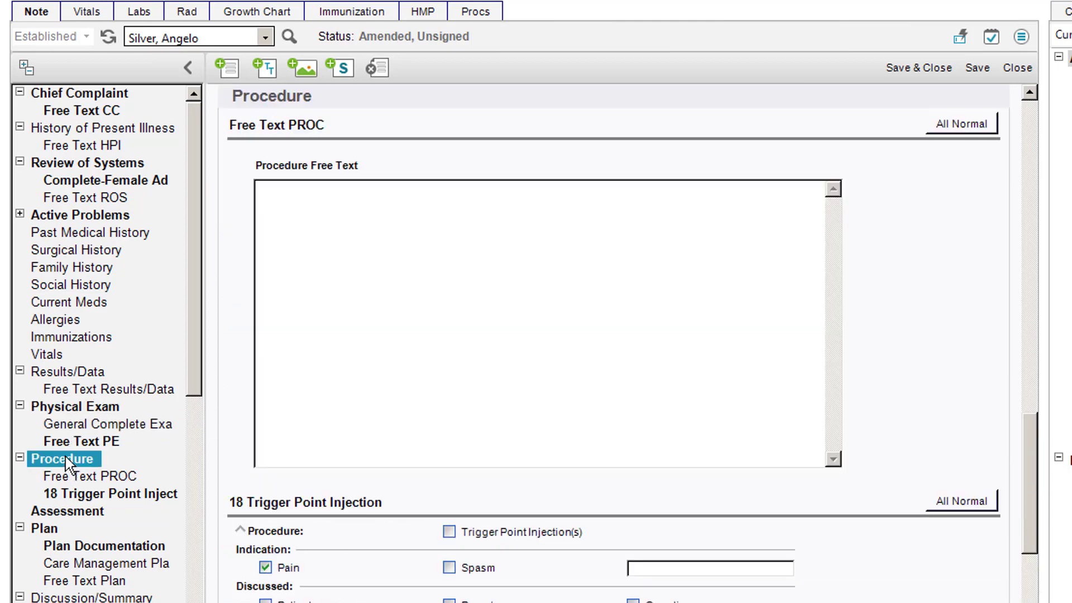
left_click(65, 456)
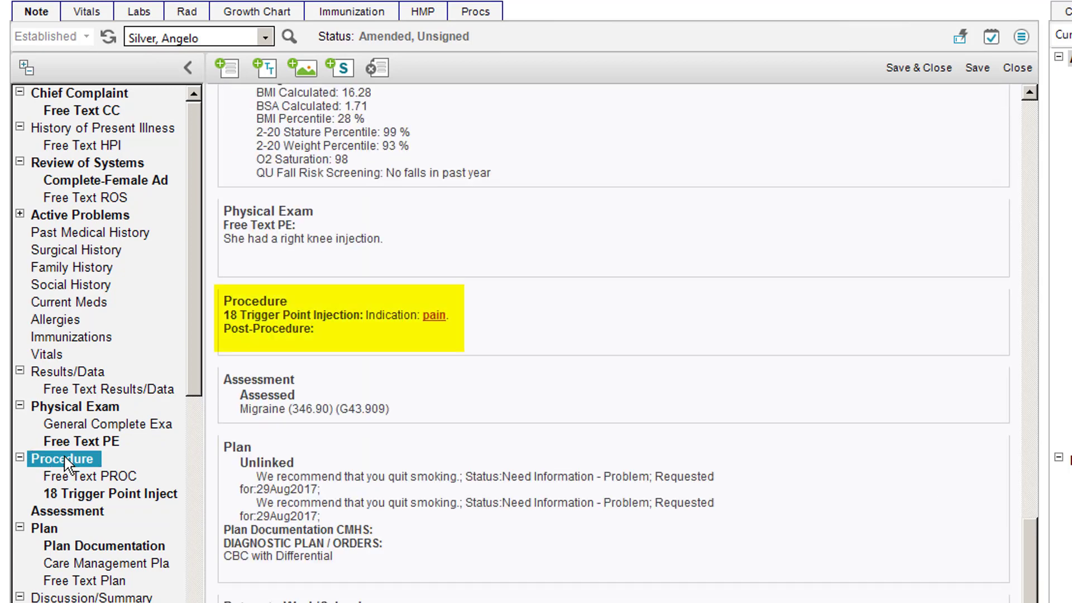
left_click(43, 528)
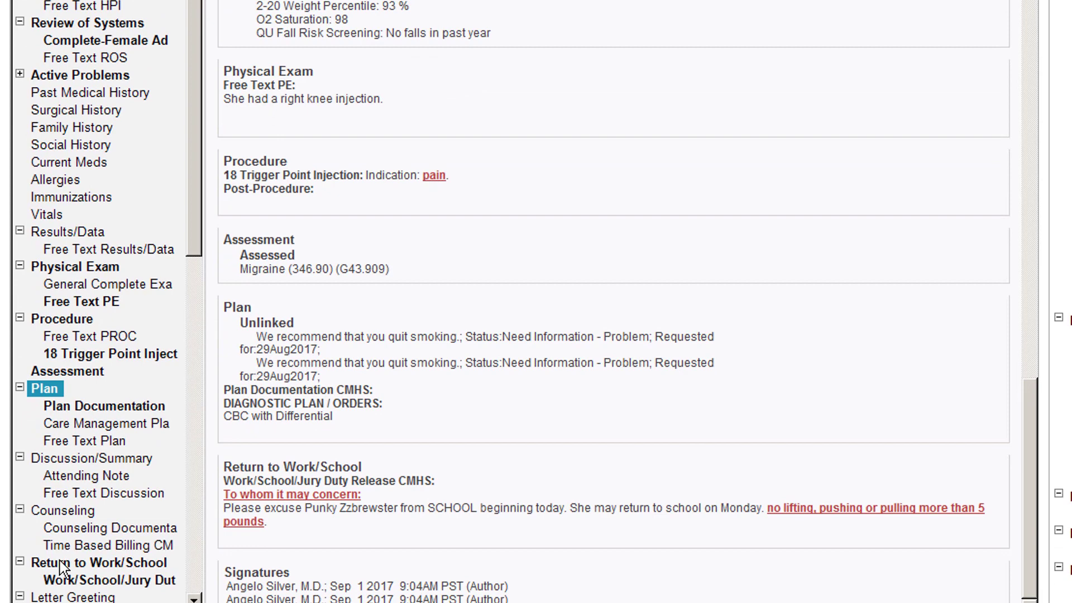
left_click(59, 560)
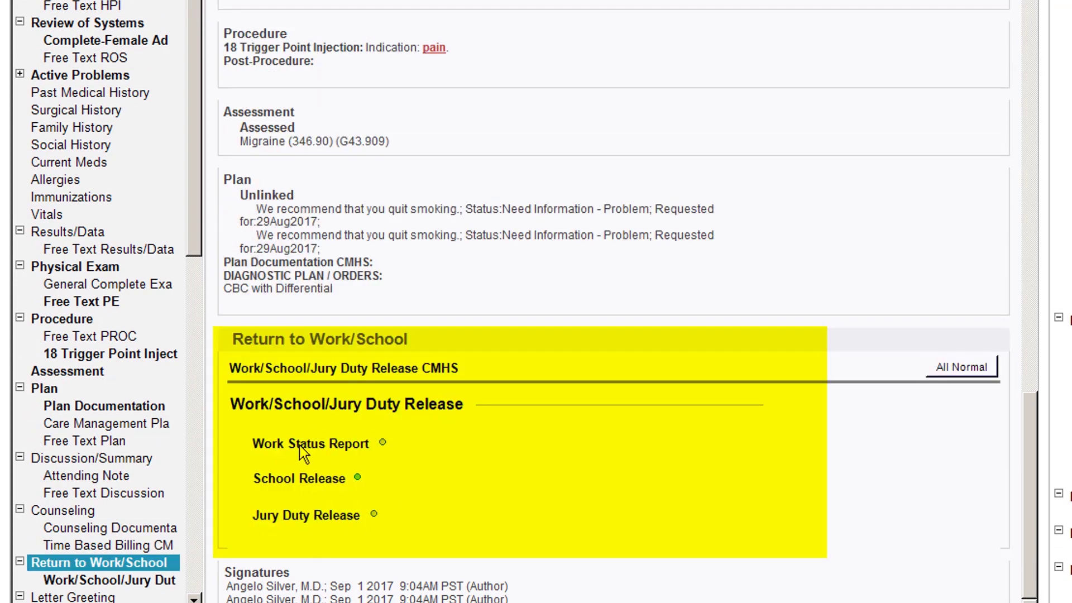
left_click(86, 567)
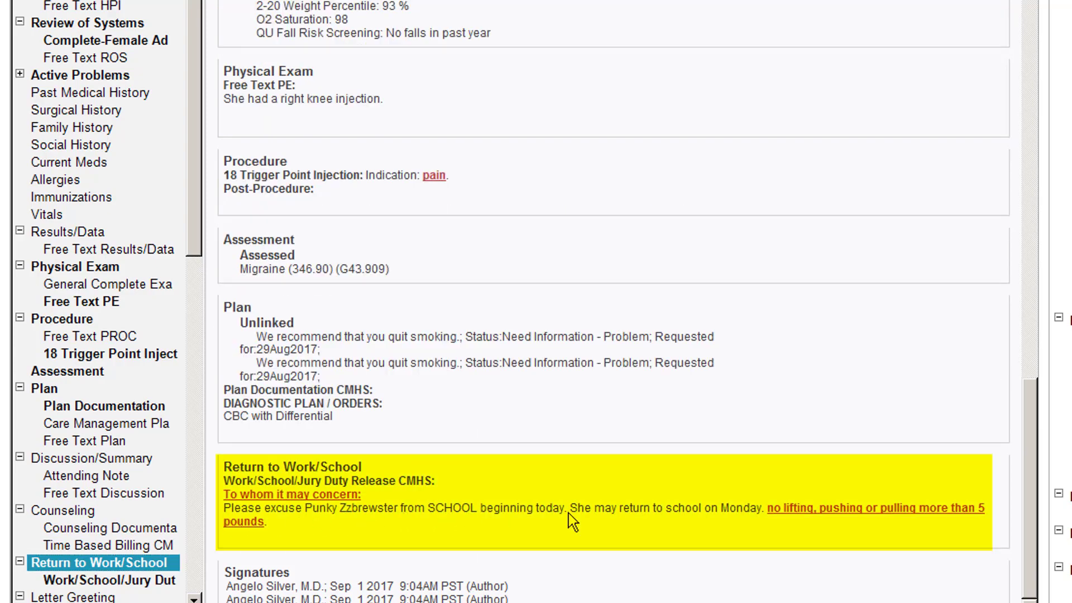